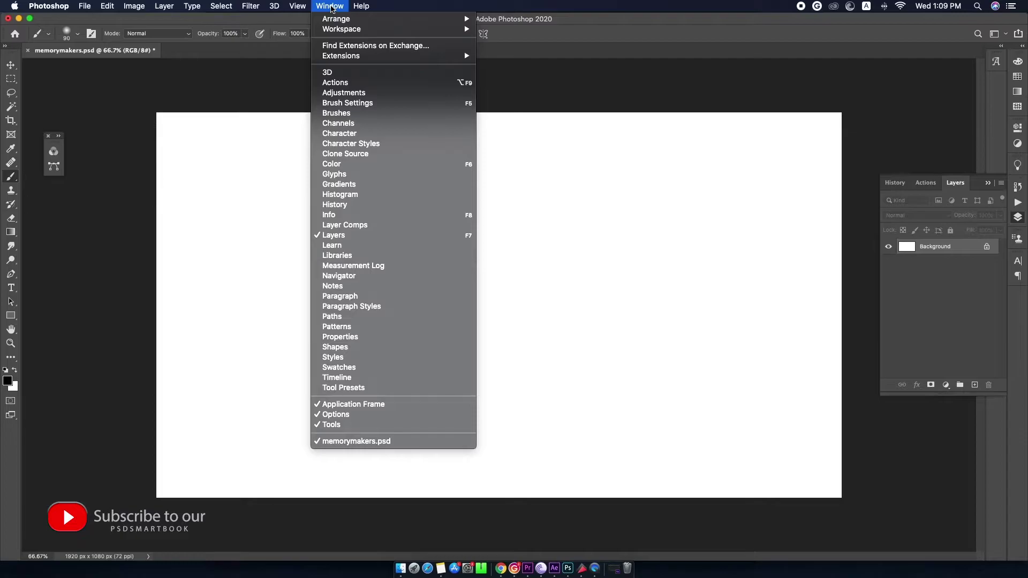
- Import the square-icons-Shapes4FREE.csh shape set from the 035 folder into the Shapes panel
{"action": "left_click", "coordinate": [365, 347]}
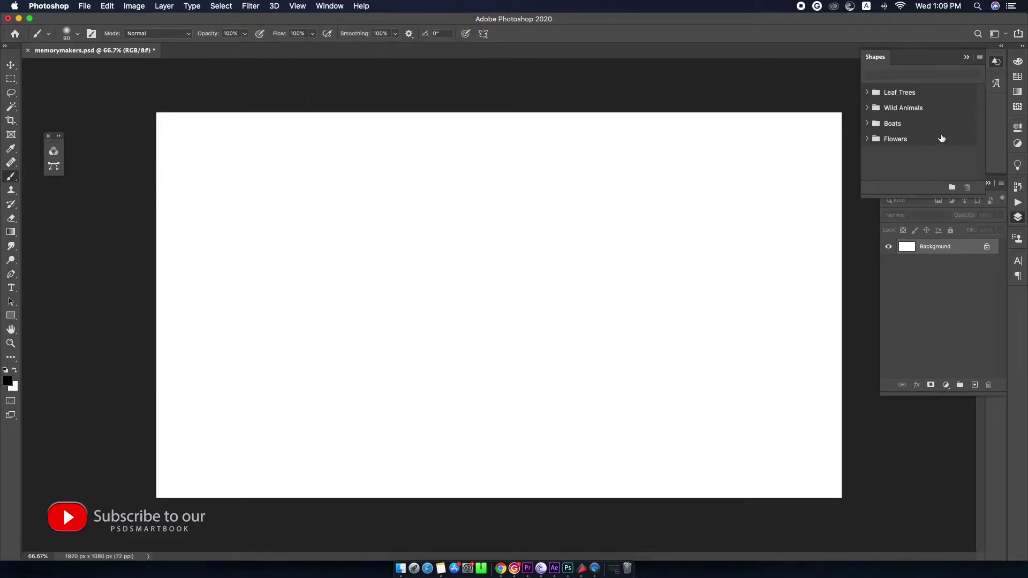
{"action": "left_click", "coordinate": [980, 57]}
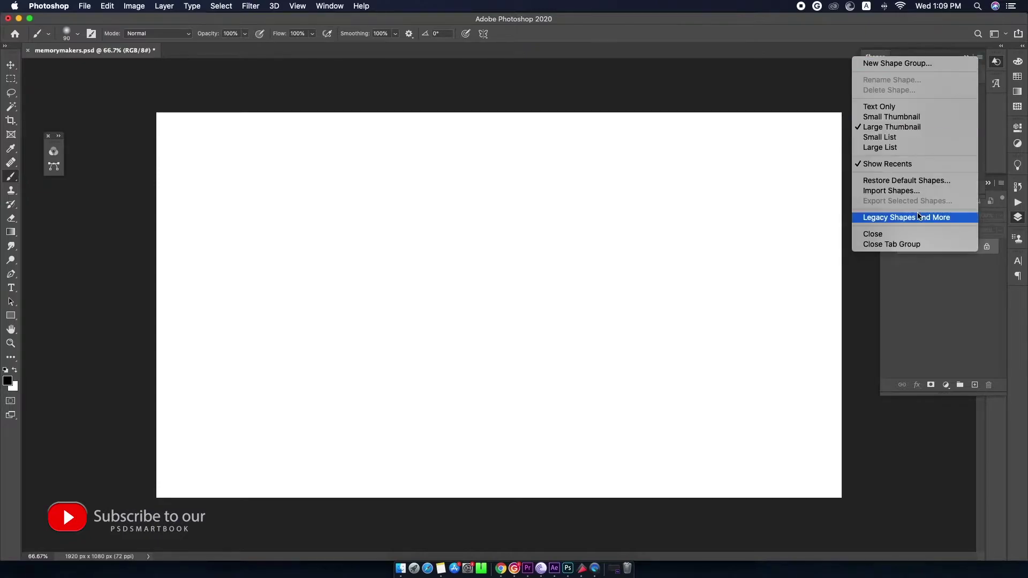
{"action": "left_click", "coordinate": [892, 191]}
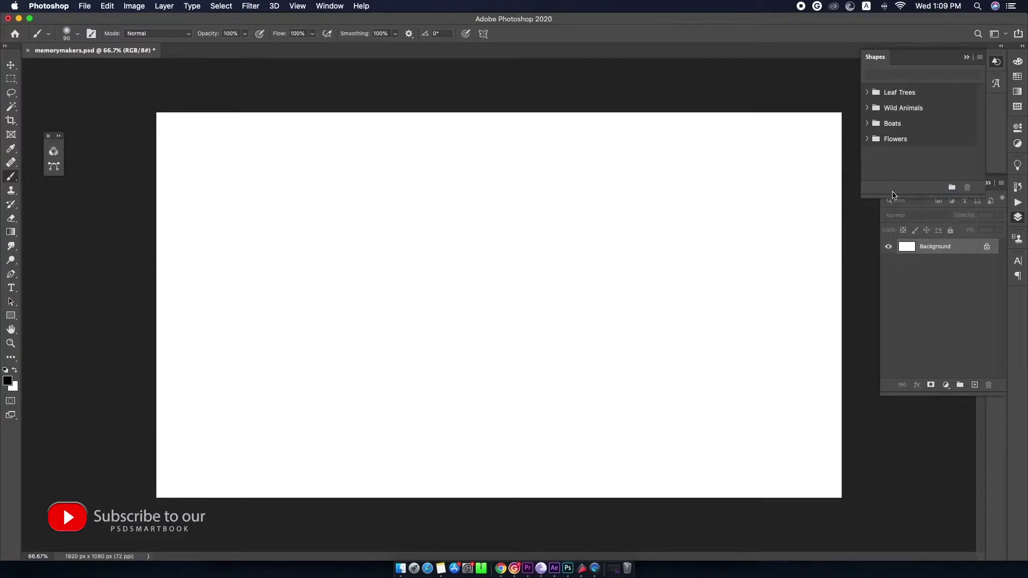
{"action": "left_click", "coordinate": [623, 263]}
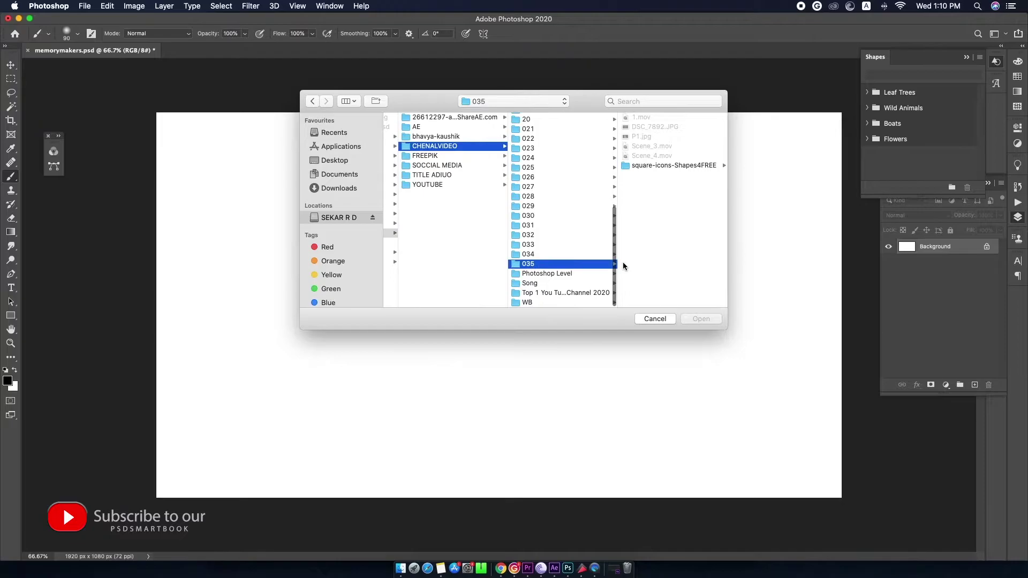
{"action": "left_click", "coordinate": [654, 166]}
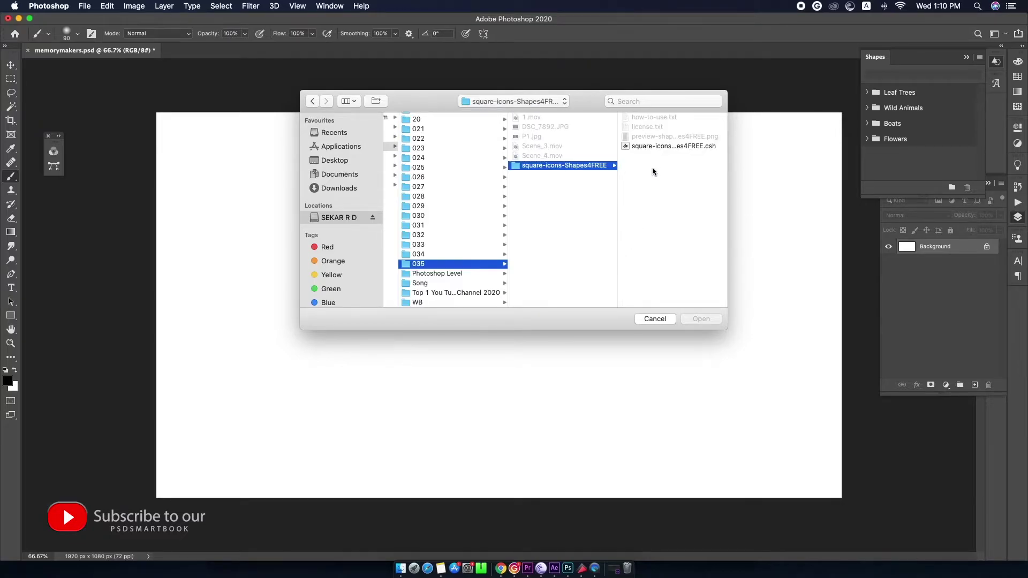
{"action": "left_click", "coordinate": [644, 147]}
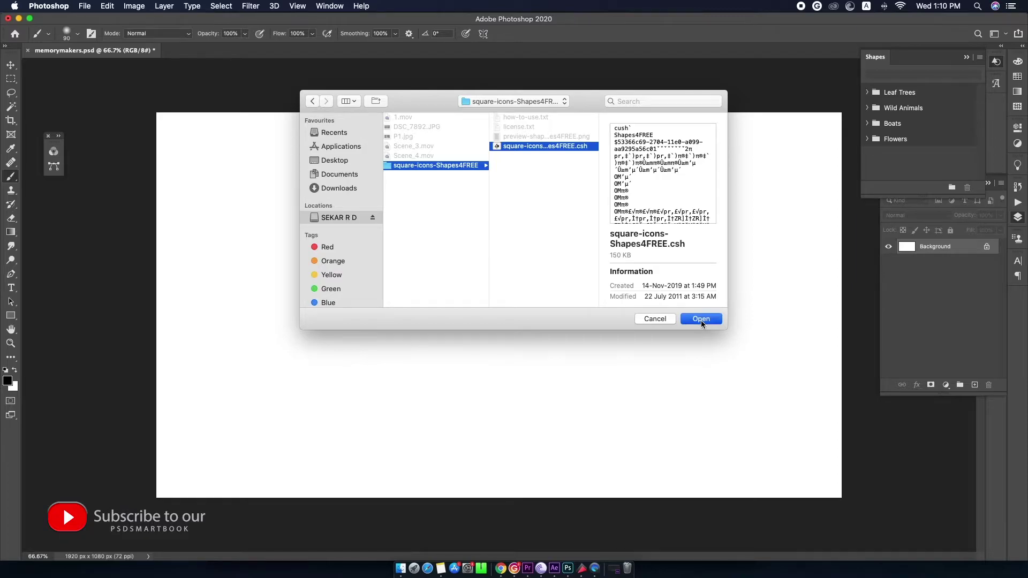
{"action": "left_click", "coordinate": [702, 320]}
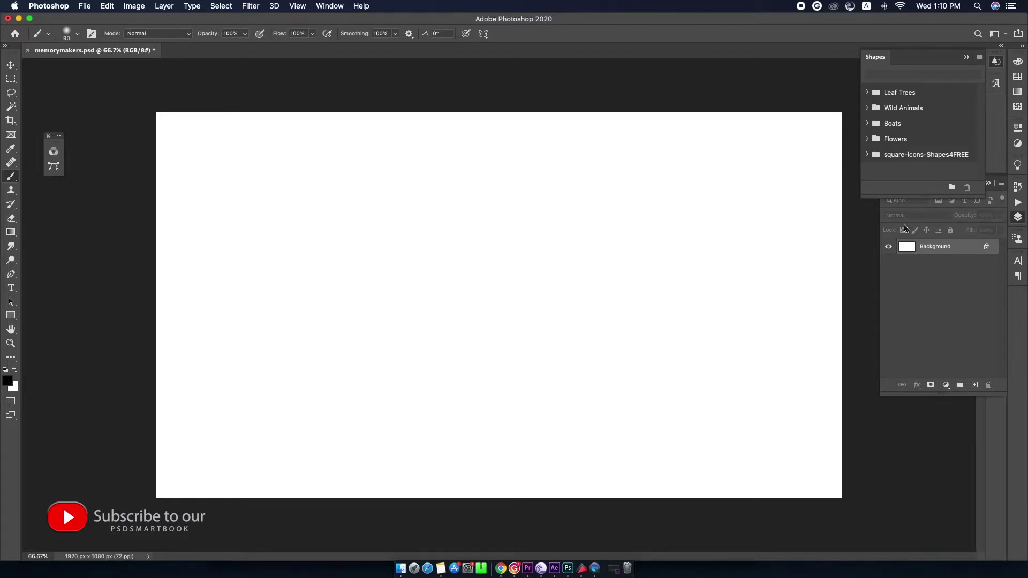
- Enlarge the Shapes panel, expand the square-icons-Shapes4FREE group and scroll through its icons
{"action": "left_click_drag", "start_coordinate": [926, 197], "coordinate": [921, 283]}
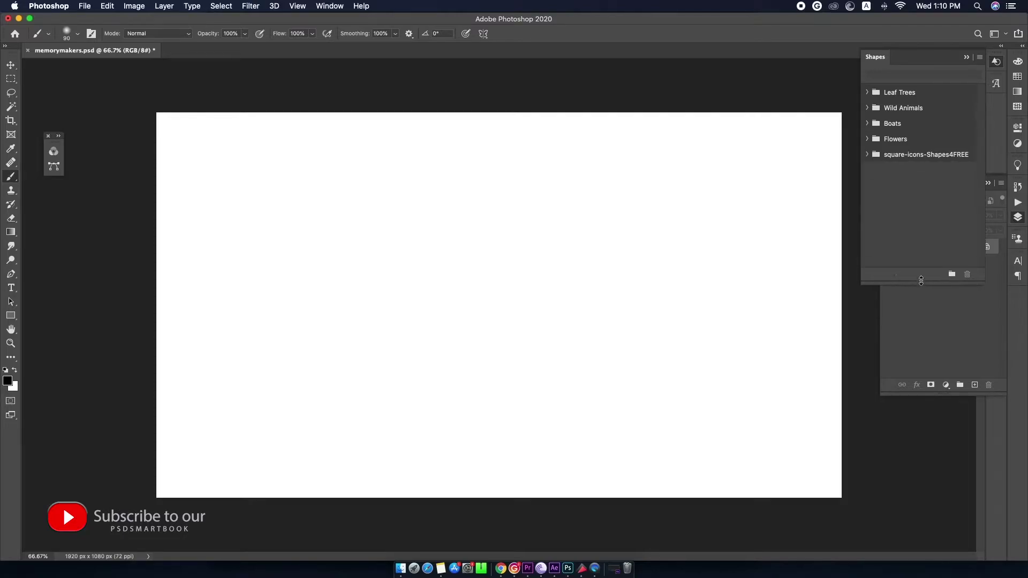
{"action": "left_click", "coordinate": [866, 155]}
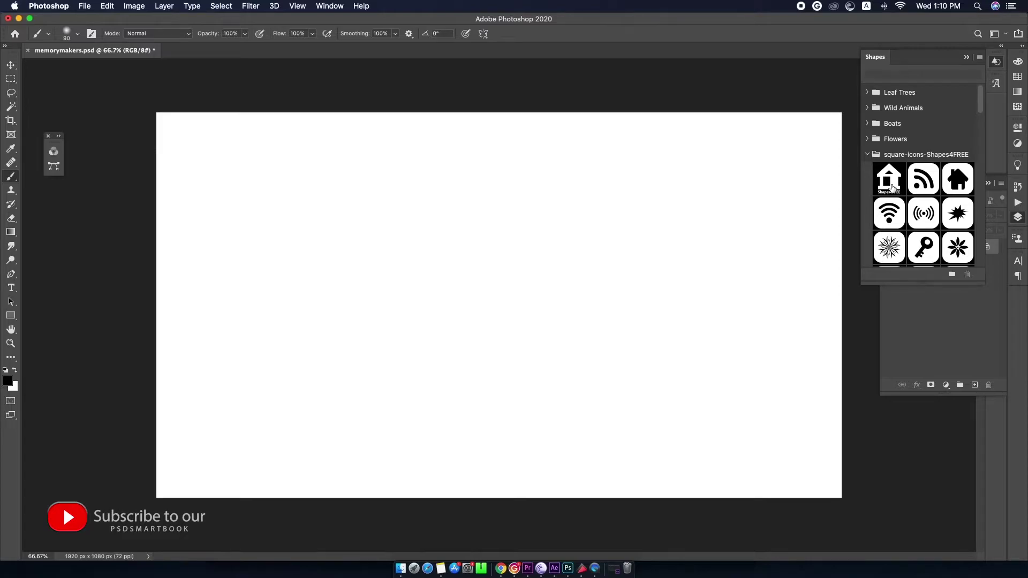
{"action": "scroll", "coordinate": [943, 221], "scroll_direction": "down", "scroll_amount": 5}
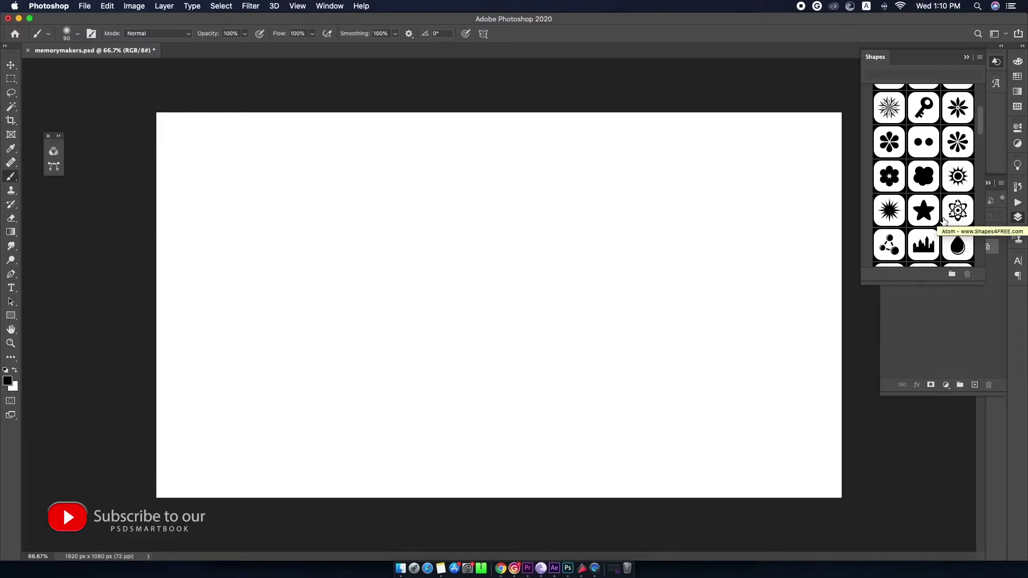
{"action": "scroll", "coordinate": [944, 220], "scroll_direction": "down", "scroll_amount": 5}
{"action": "scroll", "coordinate": [944, 220], "scroll_direction": "down", "scroll_amount": 5}
{"action": "scroll", "coordinate": [944, 221], "scroll_direction": "down", "scroll_amount": 5}
{"action": "scroll", "coordinate": [943, 221], "scroll_direction": "down", "scroll_amount": 5}
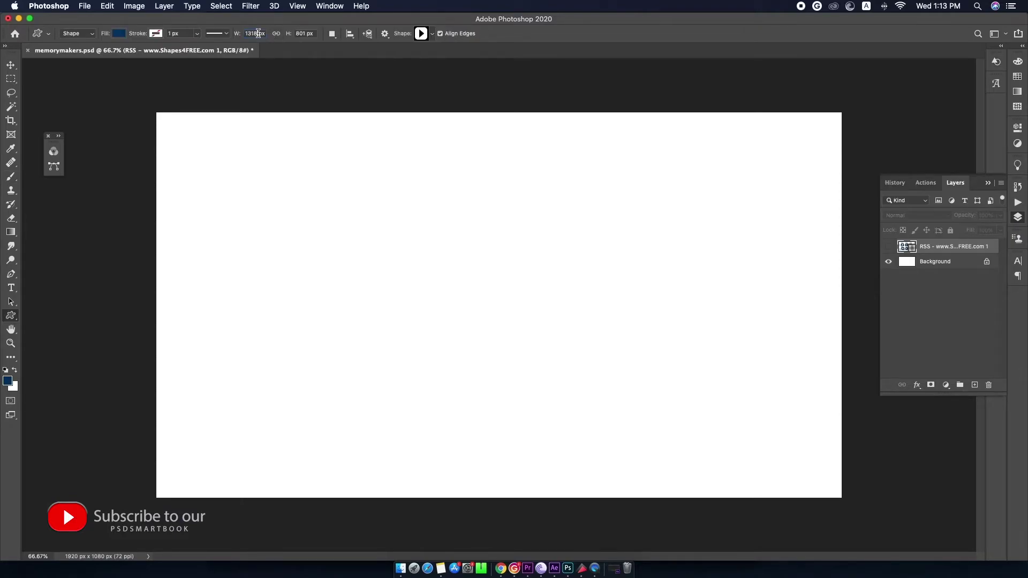
- Set the custom shape size to 300 x 300 px and create the navy play icon
{"action": "left_click", "coordinate": [258, 33]}
{"action": "type", "text": "300"}
{"action": "left_click", "coordinate": [306, 33]}
{"action": "type", "text": "30"}
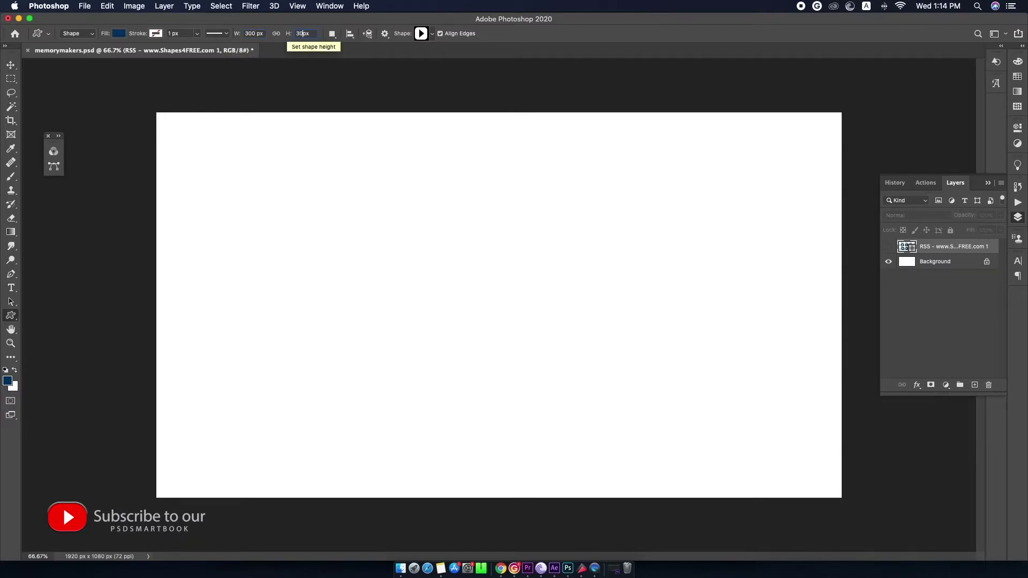
{"action": "left_click", "coordinate": [342, 199]}
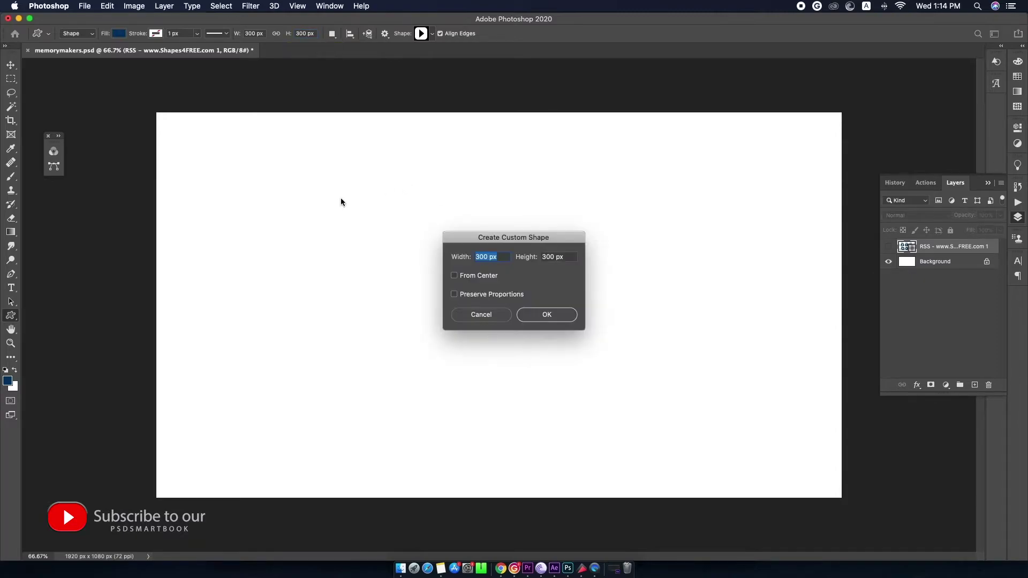
{"action": "left_click", "coordinate": [535, 313]}
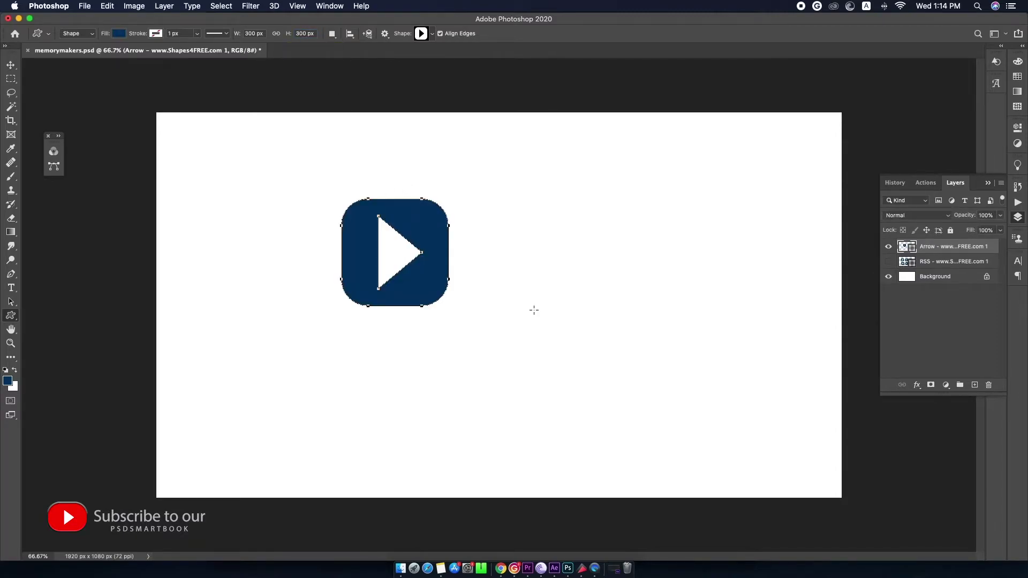
- Add a 300 px wifi icon to the right of the play icon
{"action": "left_click", "coordinate": [433, 34]}
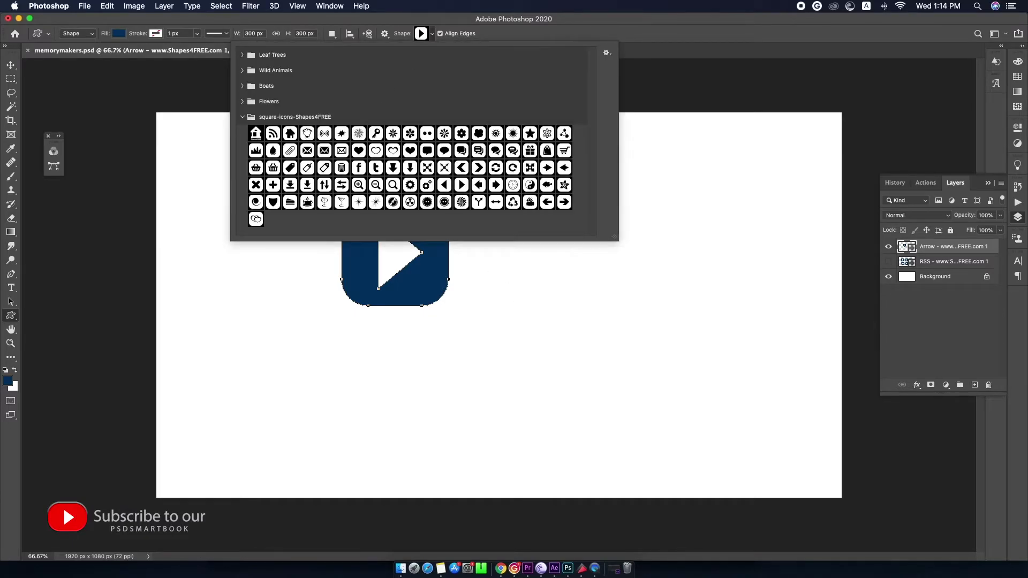
{"action": "left_click", "coordinate": [308, 134]}
{"action": "double_click", "coordinate": [308, 133]}
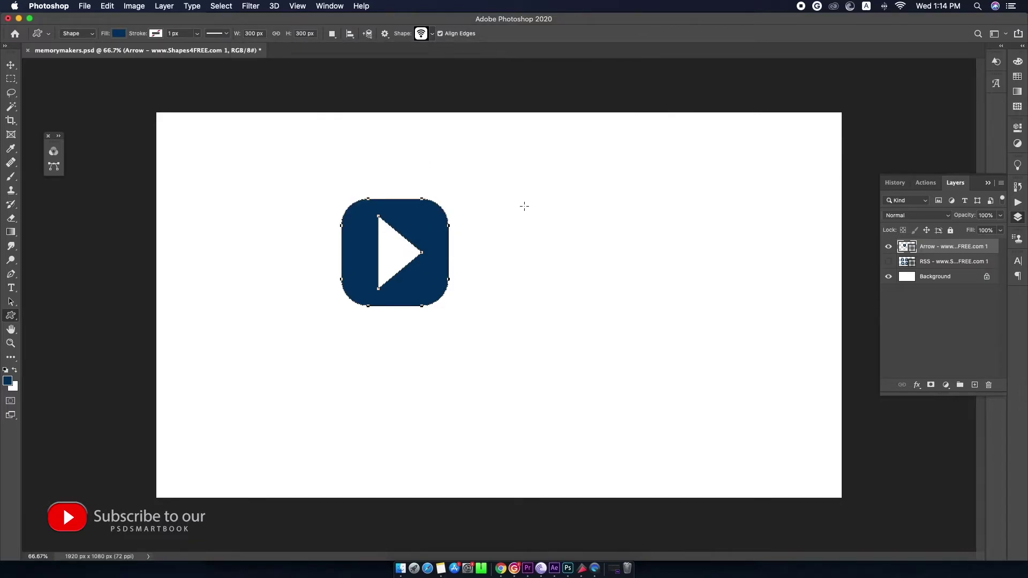
{"action": "left_click", "coordinate": [495, 198]}
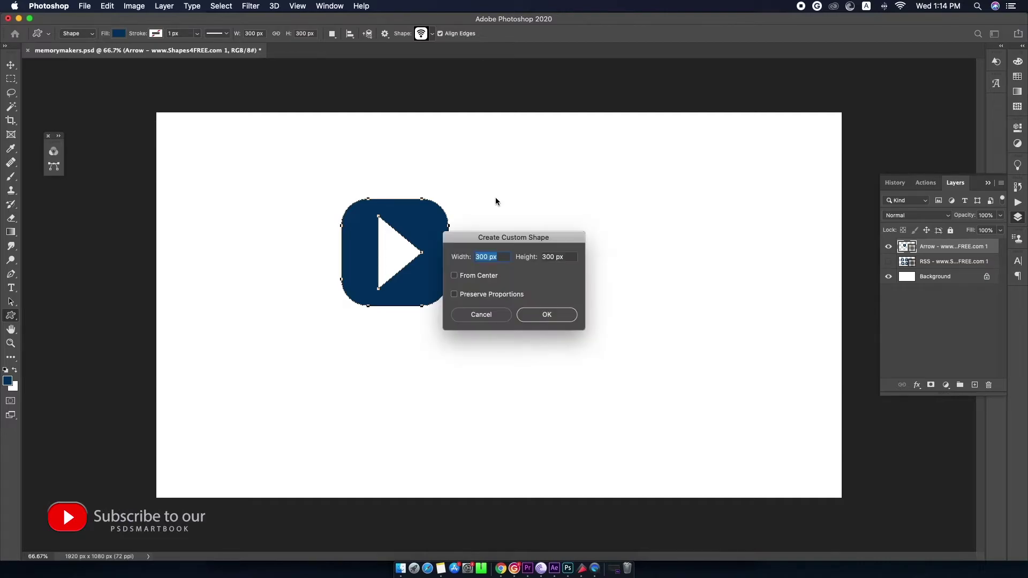
{"action": "left_click", "coordinate": [561, 322]}
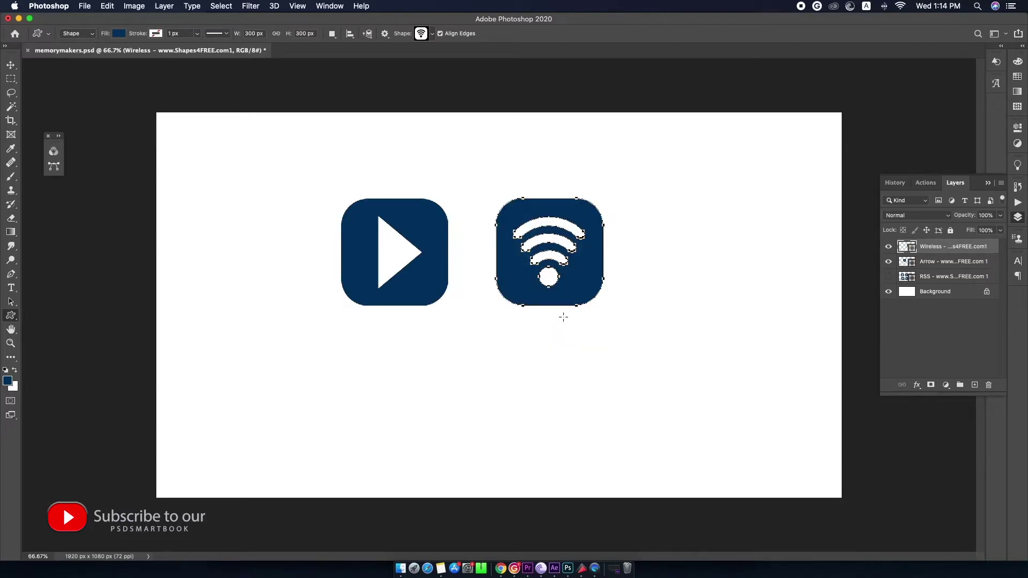
- Add a 300 px yin-yang icon to the right of the wifi icon
{"action": "left_click", "coordinate": [433, 34]}
{"action": "left_click", "coordinate": [377, 139]}
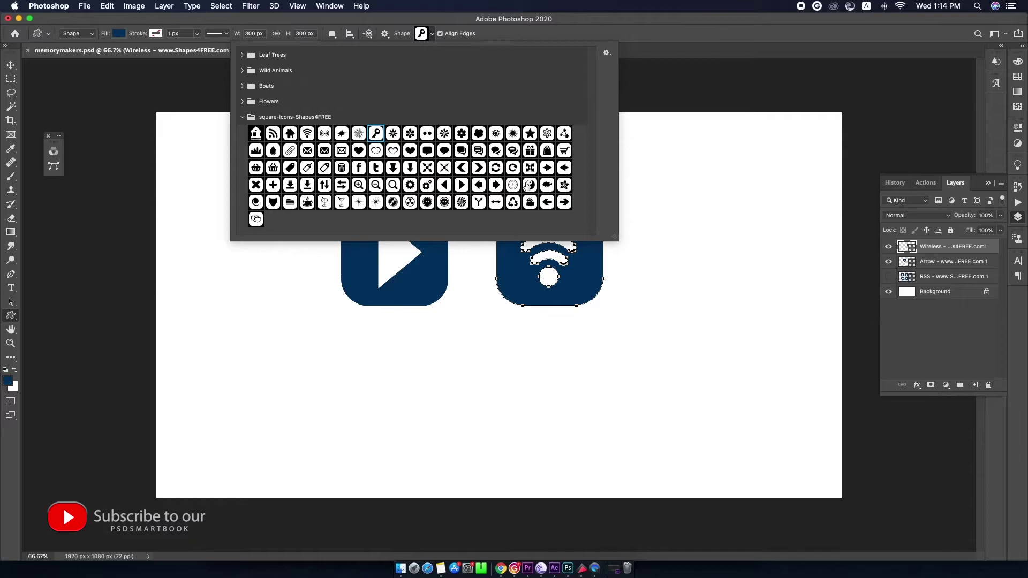
{"action": "left_click", "coordinate": [530, 185]}
{"action": "left_click", "coordinate": [613, 34]}
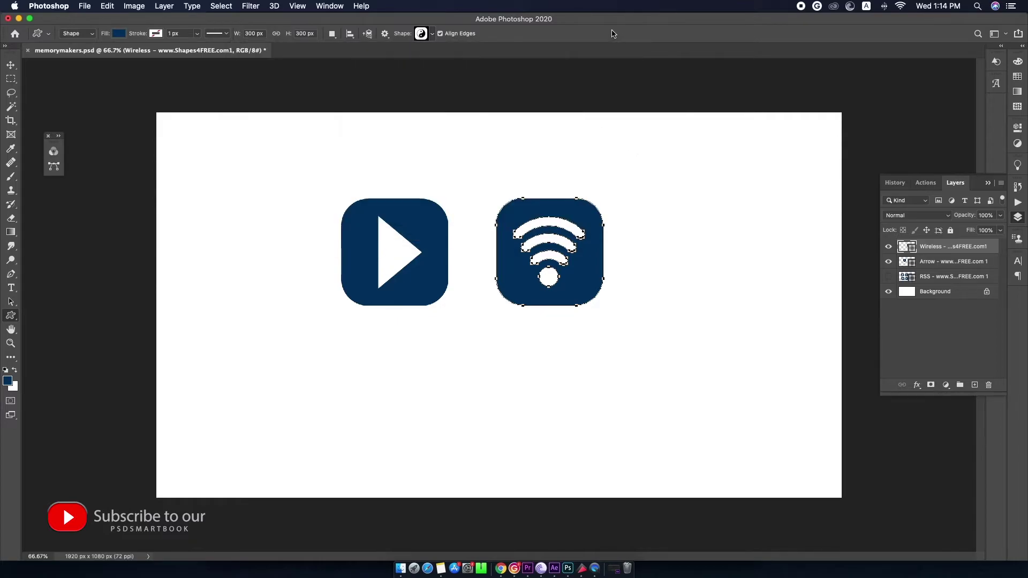
{"action": "left_click", "coordinate": [663, 215]}
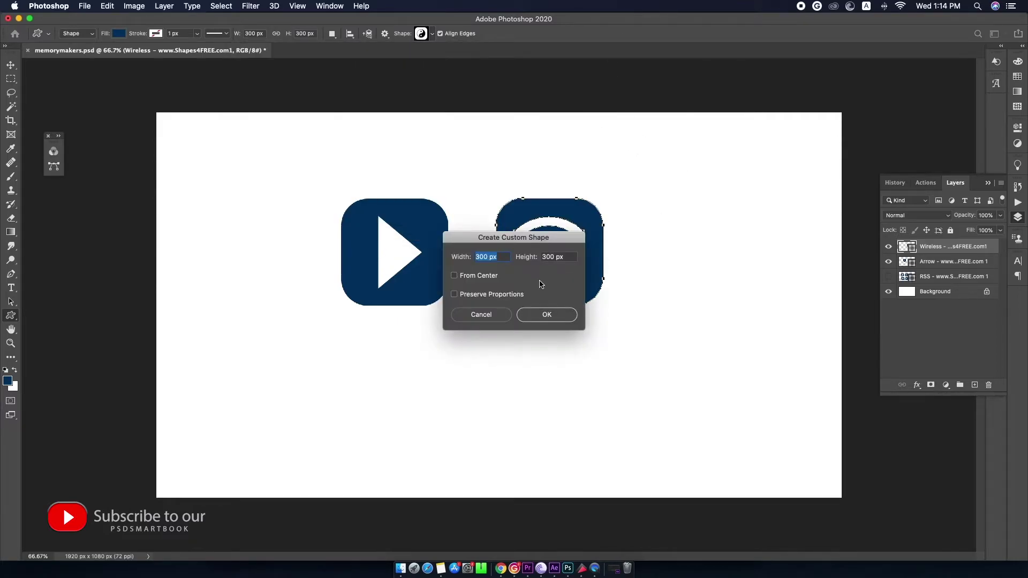
{"action": "left_click", "coordinate": [562, 315]}
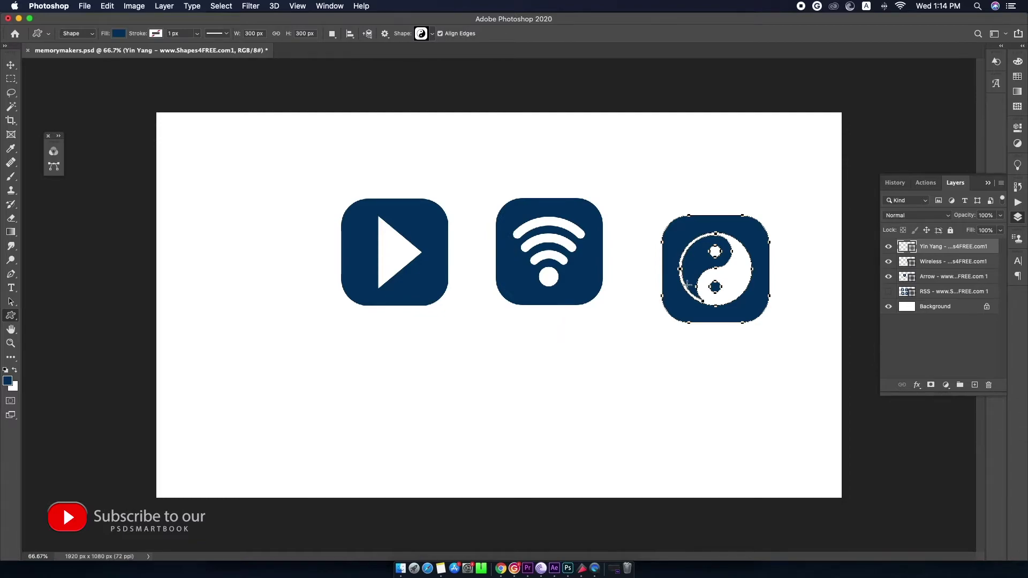
- Level the yin-yang icon with the other icons and shift the play icon left
{"action": "left_click", "coordinate": [10, 64]}
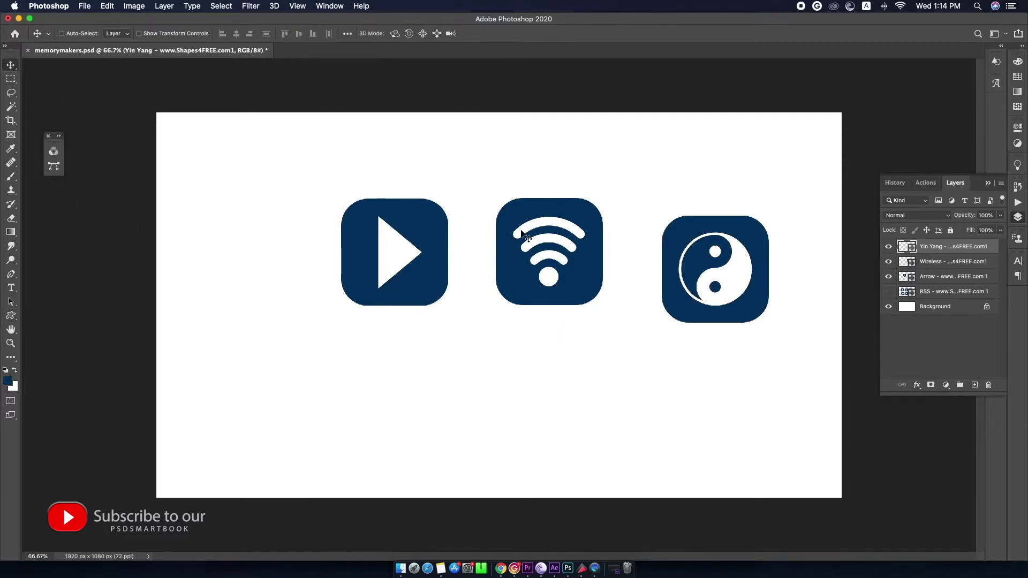
{"action": "left_click_drag", "start_coordinate": [661, 242], "coordinate": [637, 225]}
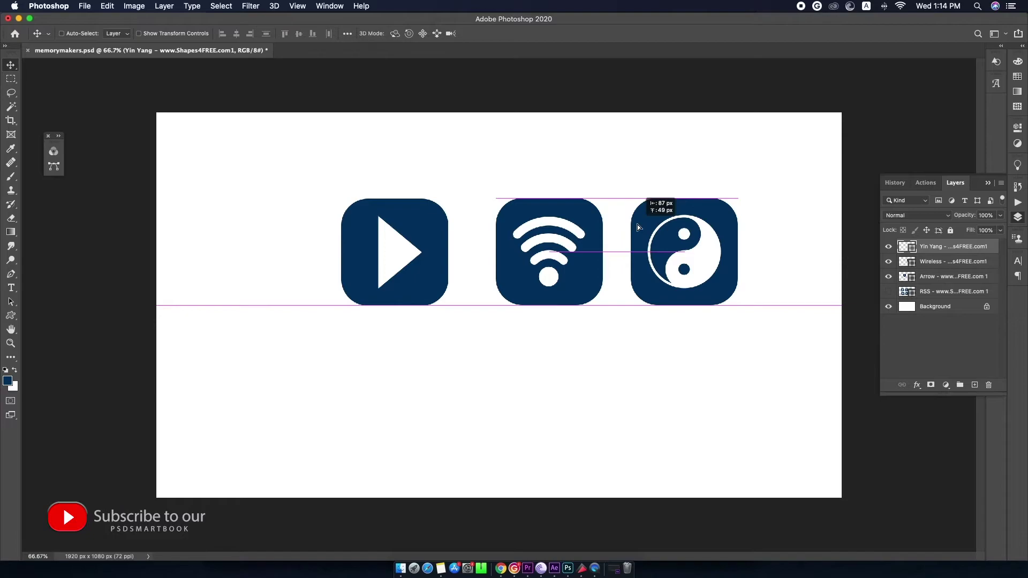
{"action": "right_click", "coordinate": [404, 220]}
{"action": "left_click", "coordinate": [409, 218]}
{"action": "left_click_drag", "start_coordinate": [405, 224], "coordinate": [330, 223]}
- Slide the wifi and yin-yang icons left beside the play icon, 55 px apart
{"action": "right_click", "coordinate": [513, 212]}
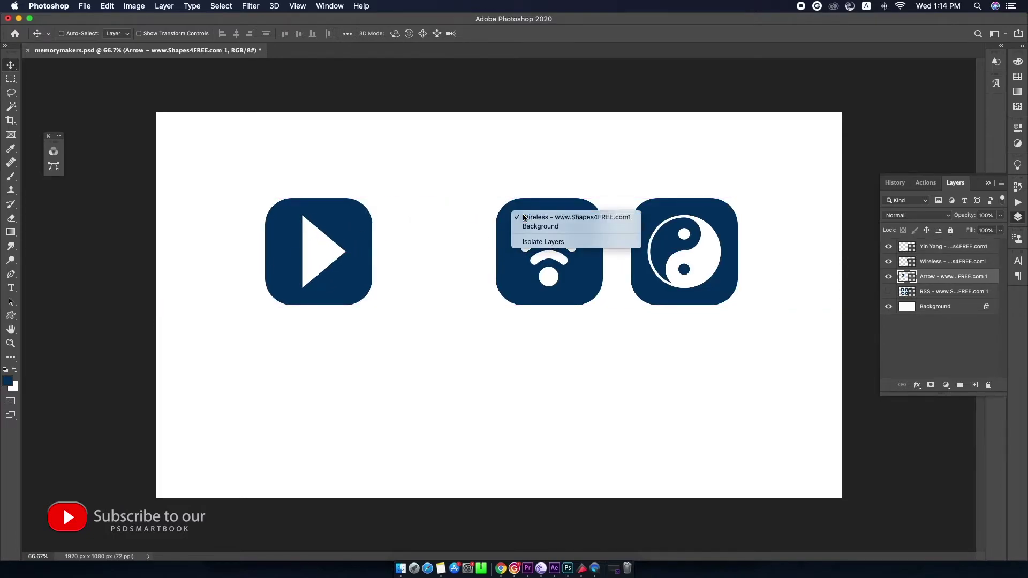
{"action": "left_click", "coordinate": [524, 217]}
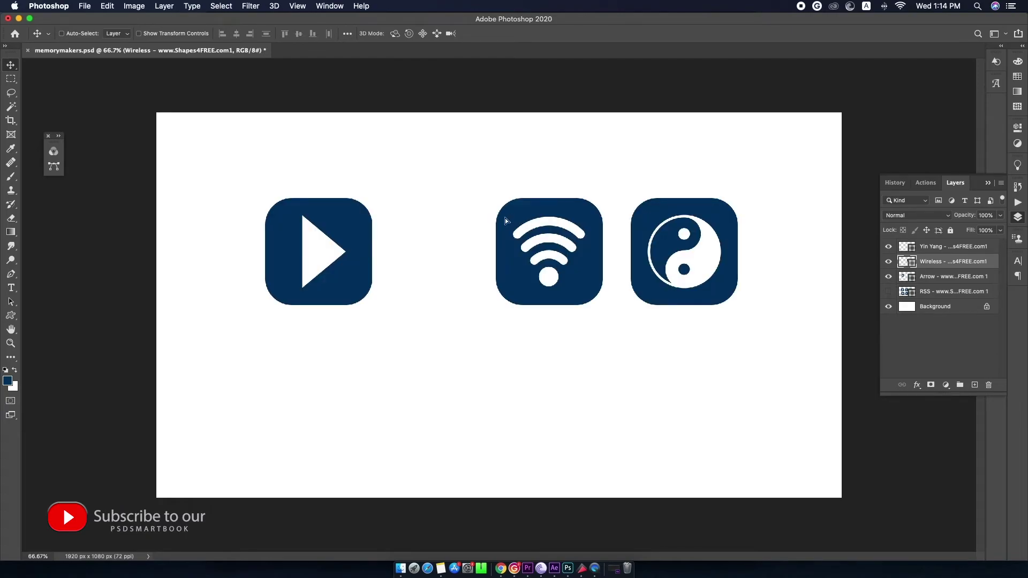
{"action": "left_click_drag", "start_coordinate": [505, 217], "coordinate": [402, 217]}
{"action": "right_click", "coordinate": [677, 215]}
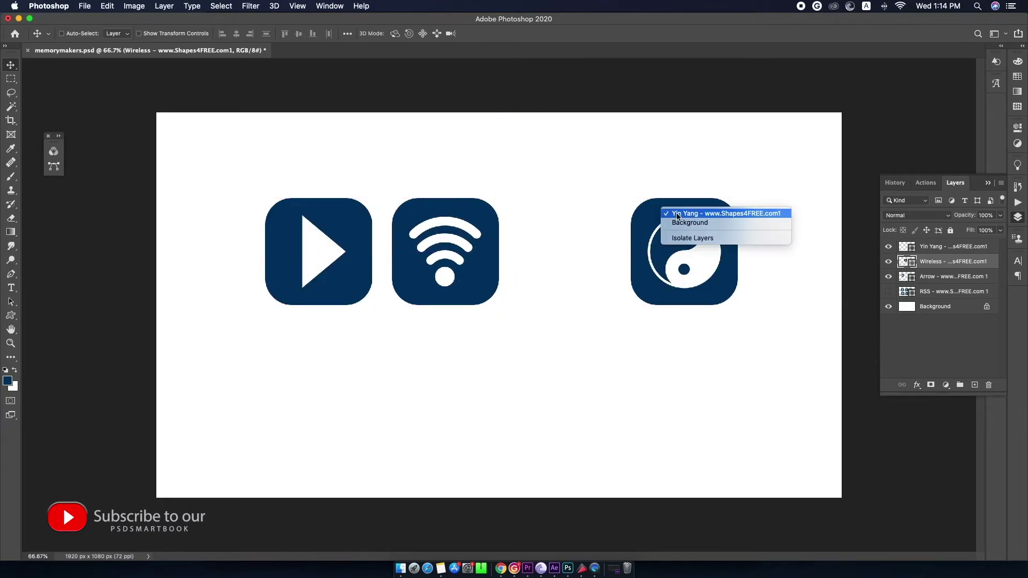
{"action": "left_click", "coordinate": [677, 214]}
{"action": "left_click_drag", "start_coordinate": [685, 214], "coordinate": [574, 214]}
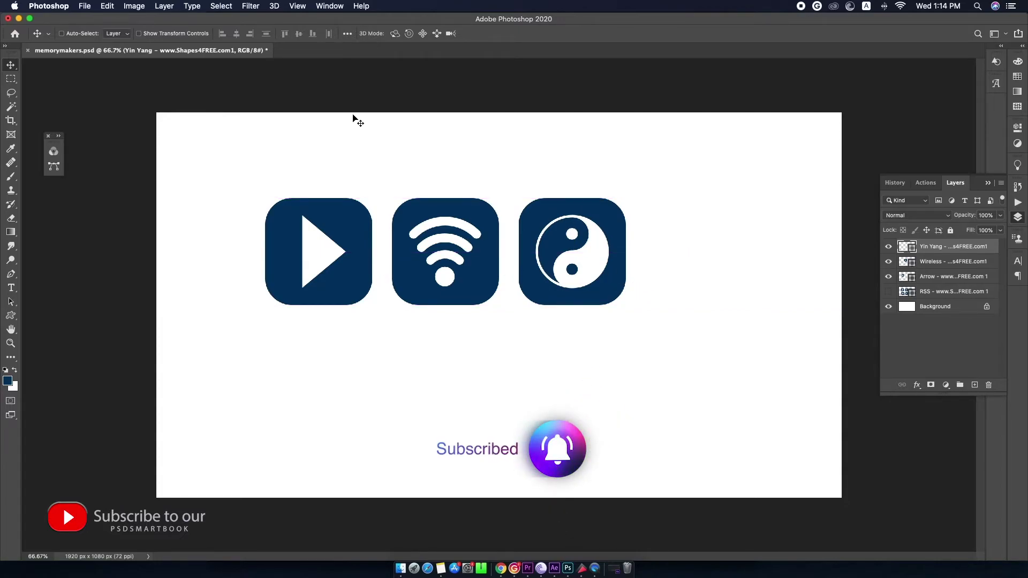
{"action": "left_click", "coordinate": [11, 316]}
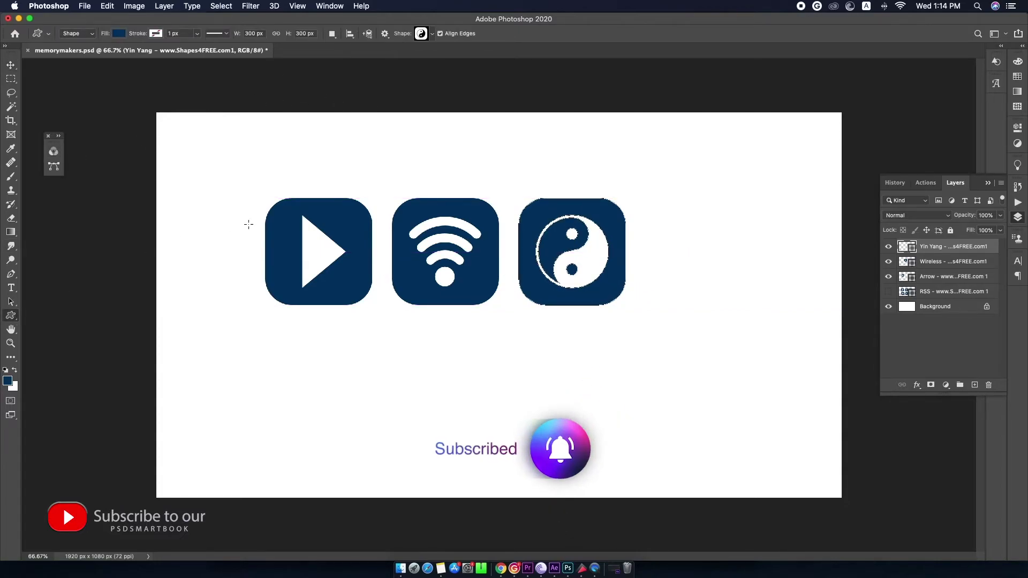
- Create a 300 px navy gift icon and place it directly below the play icon
{"action": "left_click", "coordinate": [433, 36]}
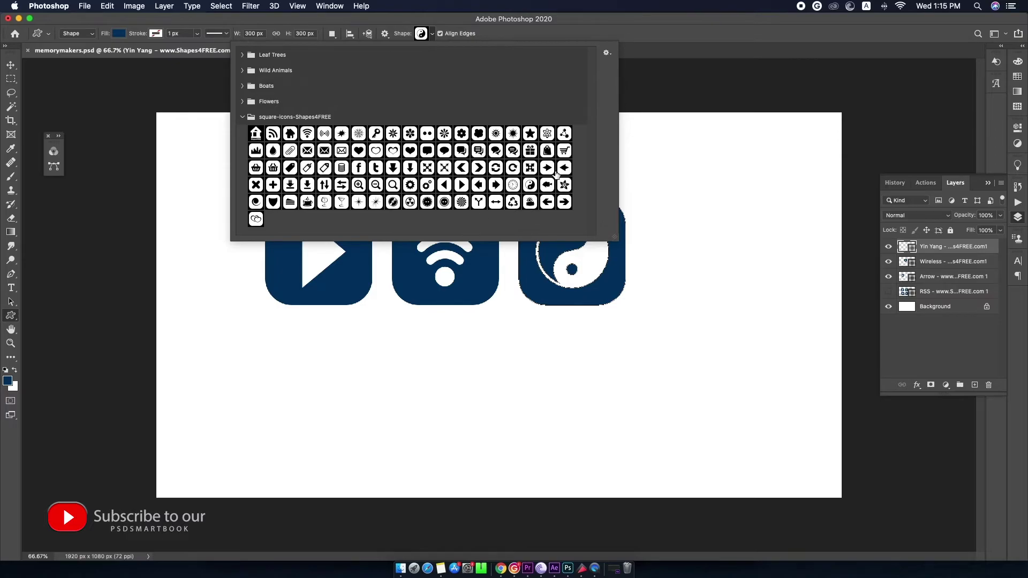
{"action": "left_click", "coordinate": [530, 151]}
{"action": "left_click", "coordinate": [375, 360]}
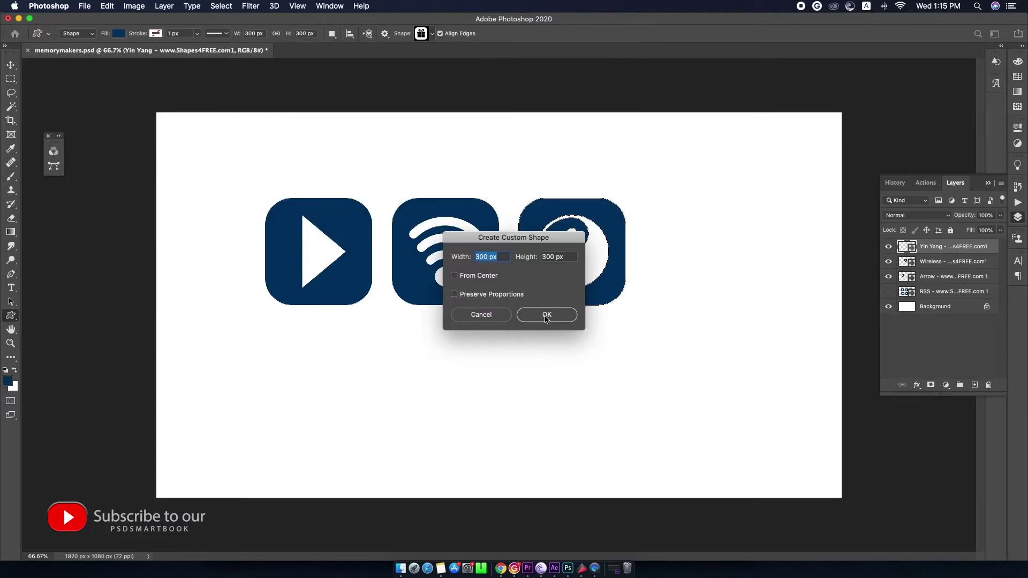
{"action": "left_click", "coordinate": [546, 316]}
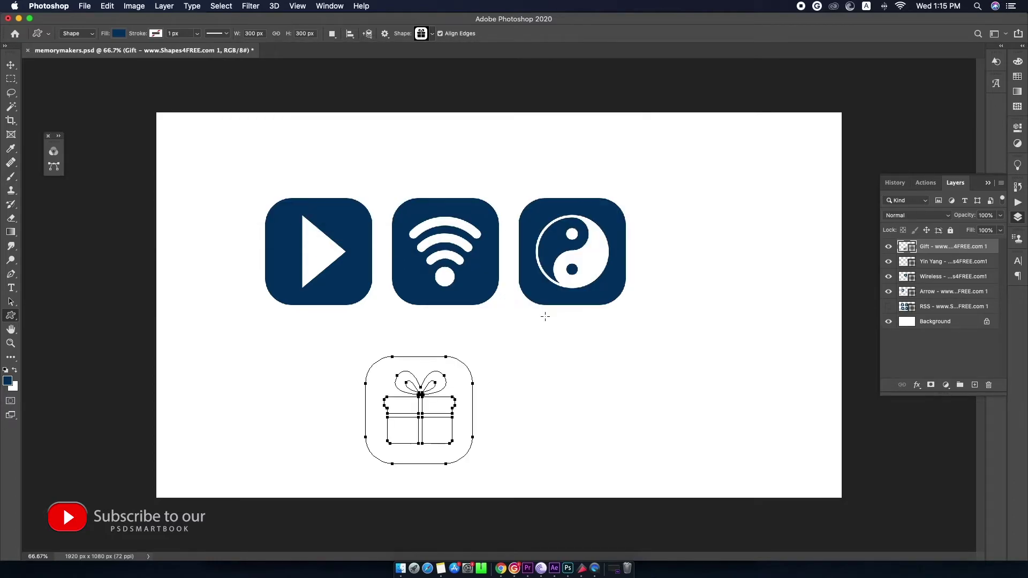
{"action": "left_click", "coordinate": [11, 65]}
{"action": "left_click_drag", "start_coordinate": [443, 389], "coordinate": [341, 354]}
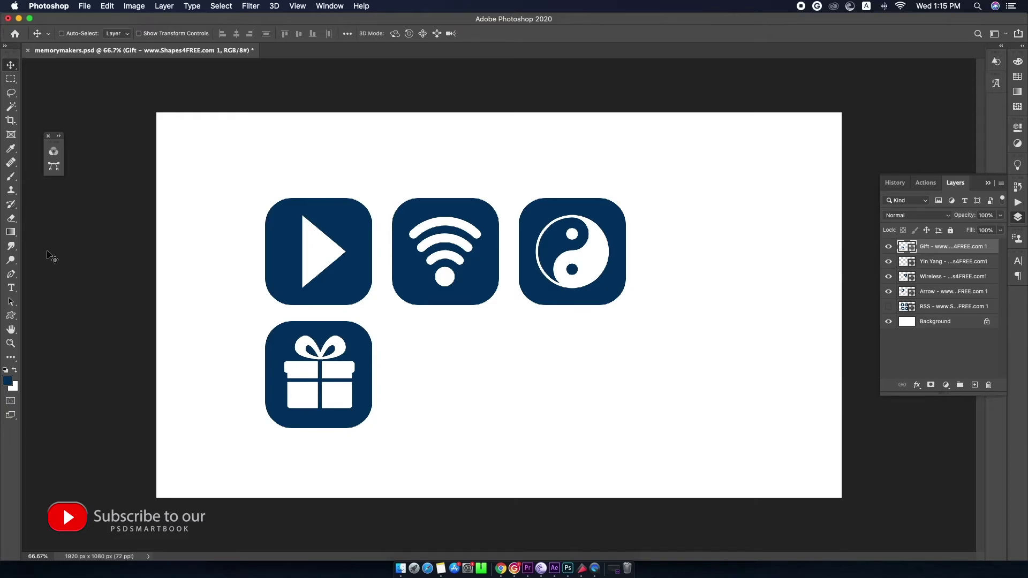
- Create a 300 px martini-glass icon and place it beside the gift icon
{"action": "left_click", "coordinate": [11, 316]}
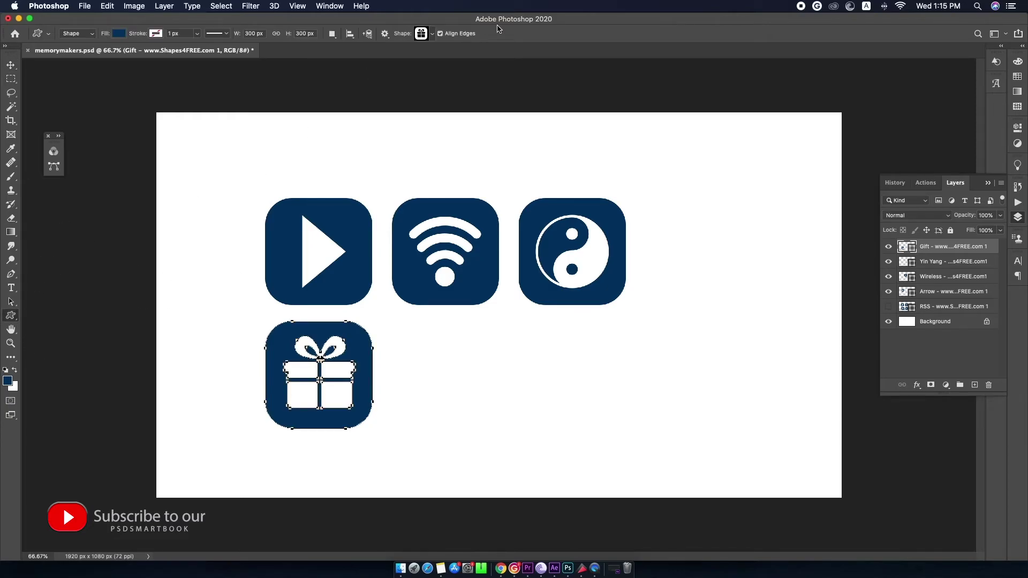
{"action": "left_click", "coordinate": [433, 34]}
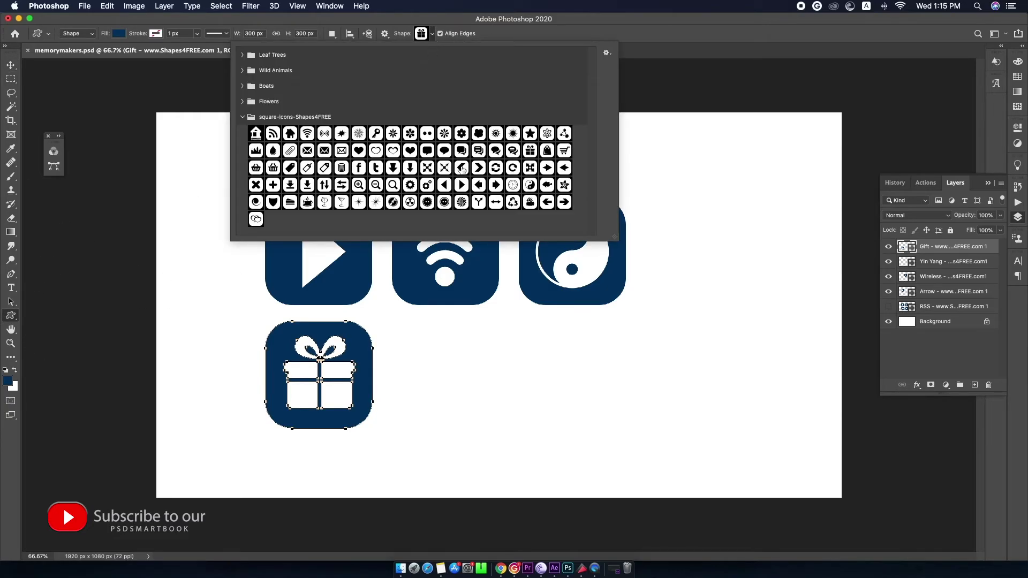
{"action": "left_click", "coordinate": [341, 202]}
{"action": "left_click", "coordinate": [514, 33]}
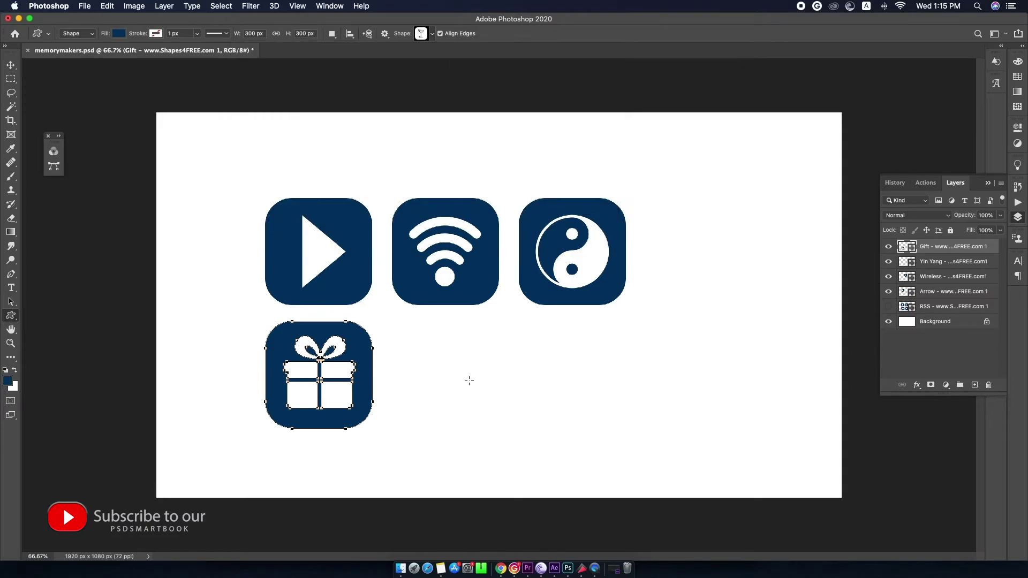
{"action": "left_click", "coordinate": [441, 354]}
{"action": "left_click", "coordinate": [547, 317]}
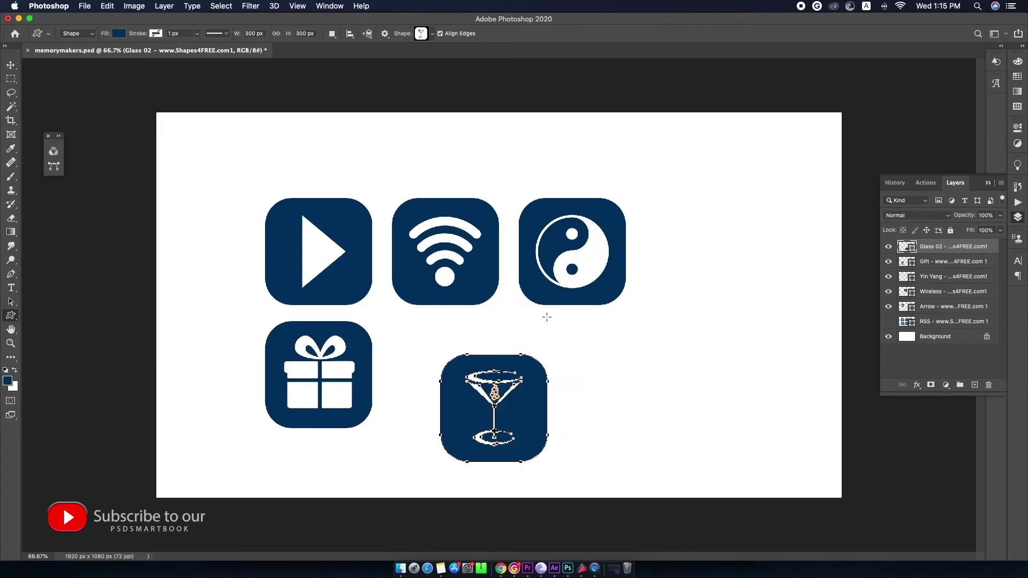
{"action": "left_click", "coordinate": [11, 64]}
{"action": "mouse_move", "coordinate": [514, 408]}
{"action": "left_mouse_down"}
{"action": "mouse_move", "coordinate": [494, 379]}
{"action": "mouse_move", "coordinate": [475, 376]}
{"action": "left_mouse_up"}
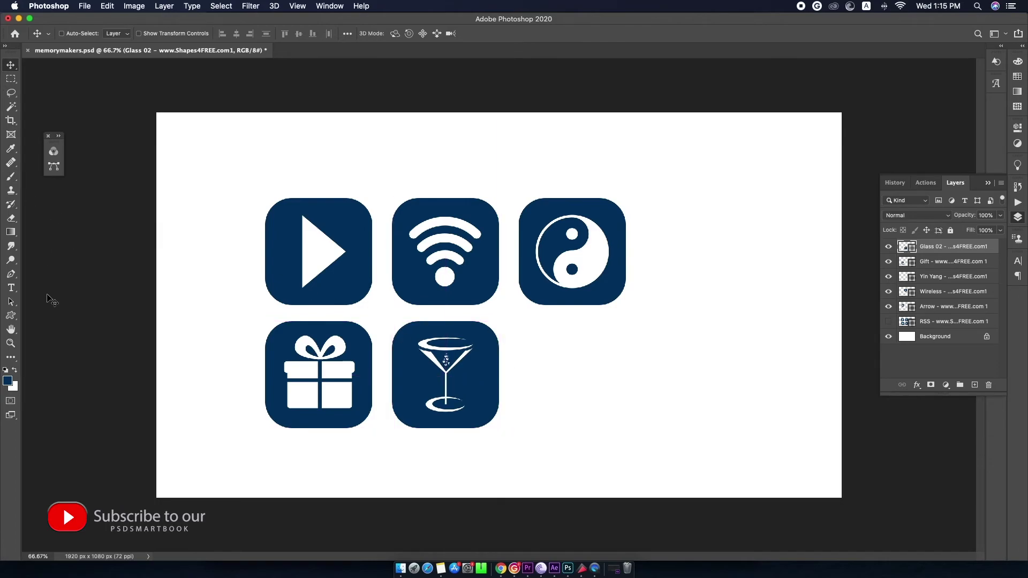
- Create a 300 px basket icon toward the lower right of the canvas
{"action": "left_click", "coordinate": [10, 316]}
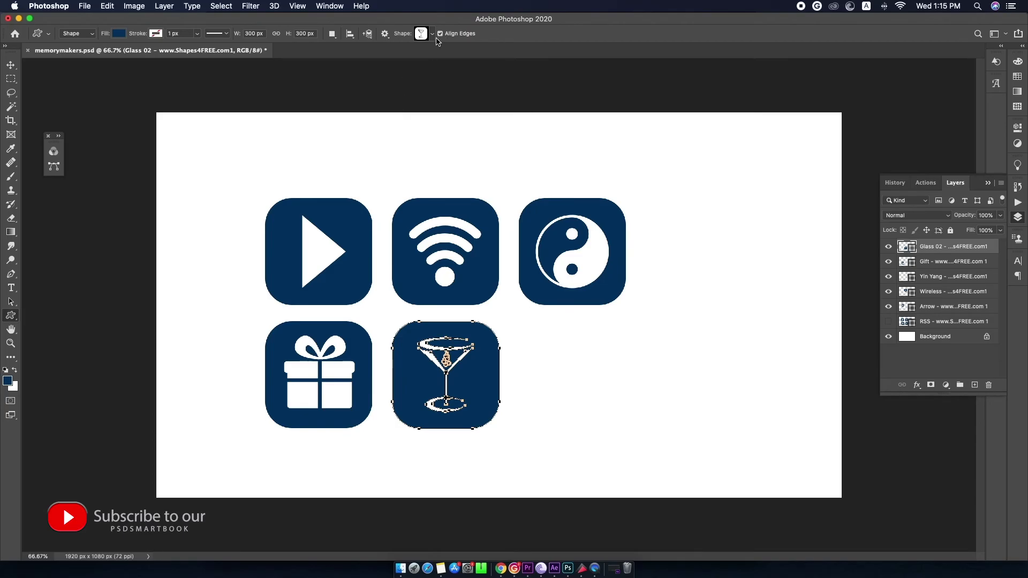
{"action": "left_click", "coordinate": [433, 35]}
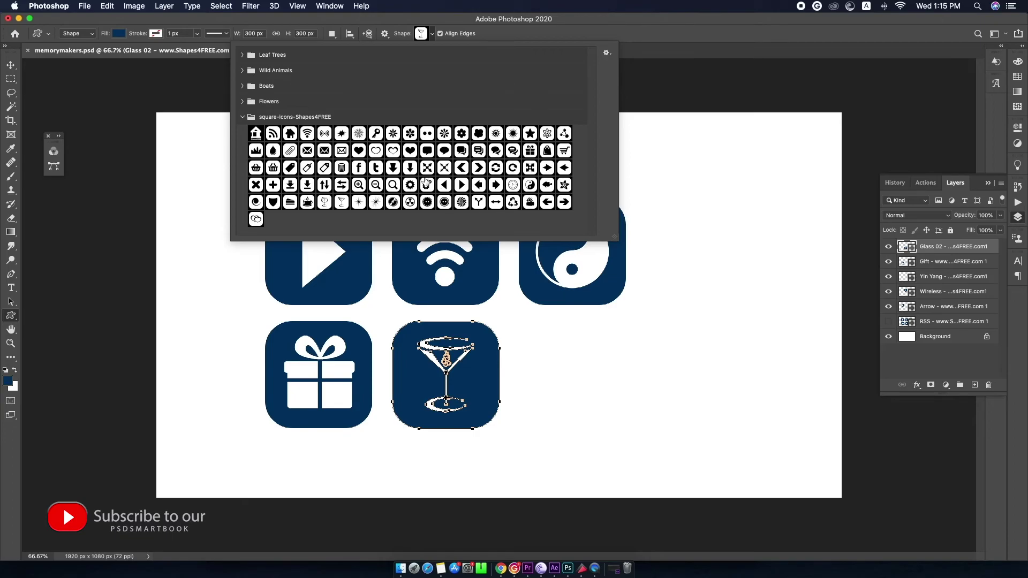
{"action": "left_click", "coordinate": [256, 168]}
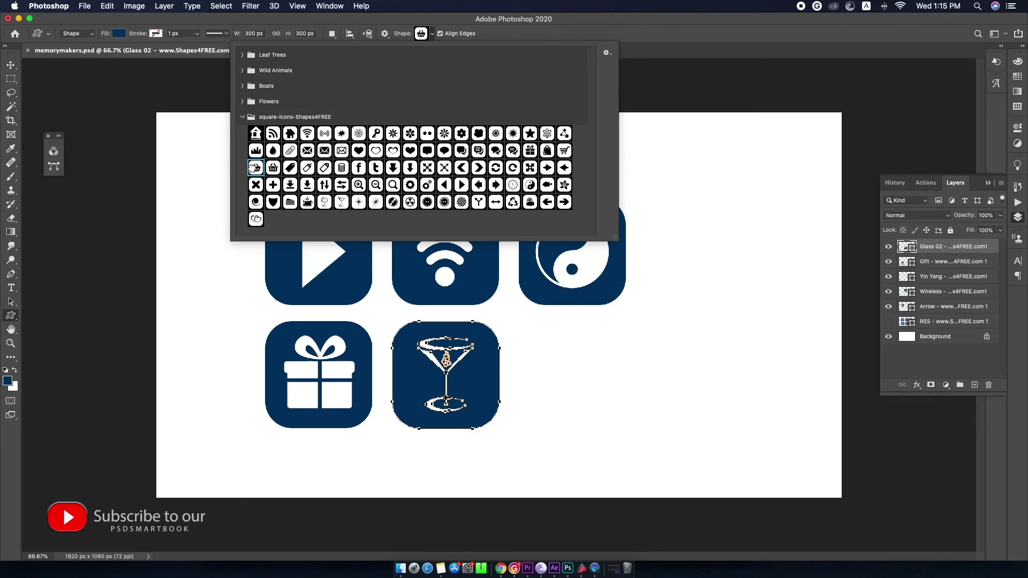
{"action": "left_click", "coordinate": [658, 345]}
{"action": "left_click", "coordinate": [564, 316]}
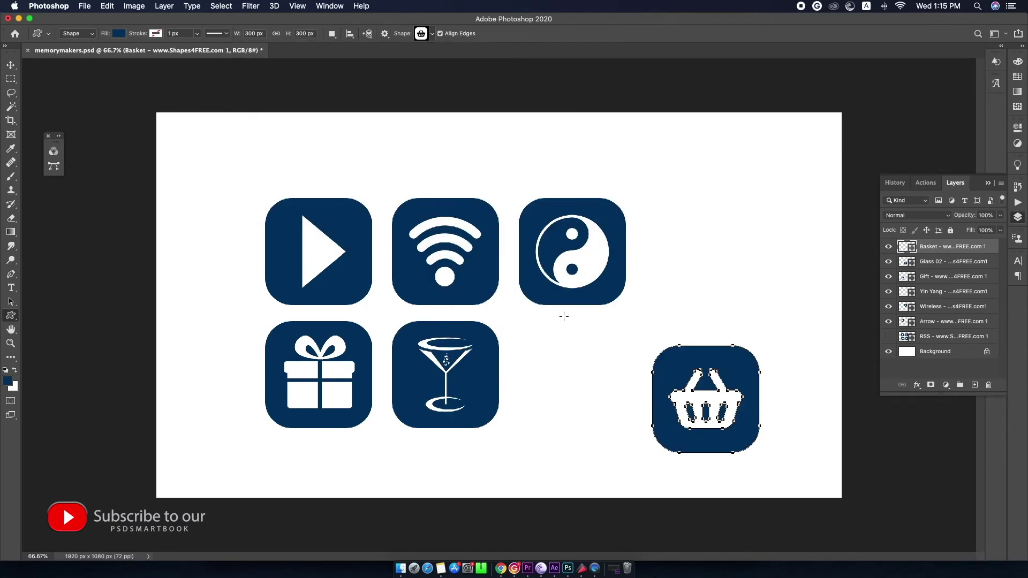
- Drag the basket icon beside the martini glass, aligned under the yin-yang icon
{"action": "left_click", "coordinate": [11, 64]}
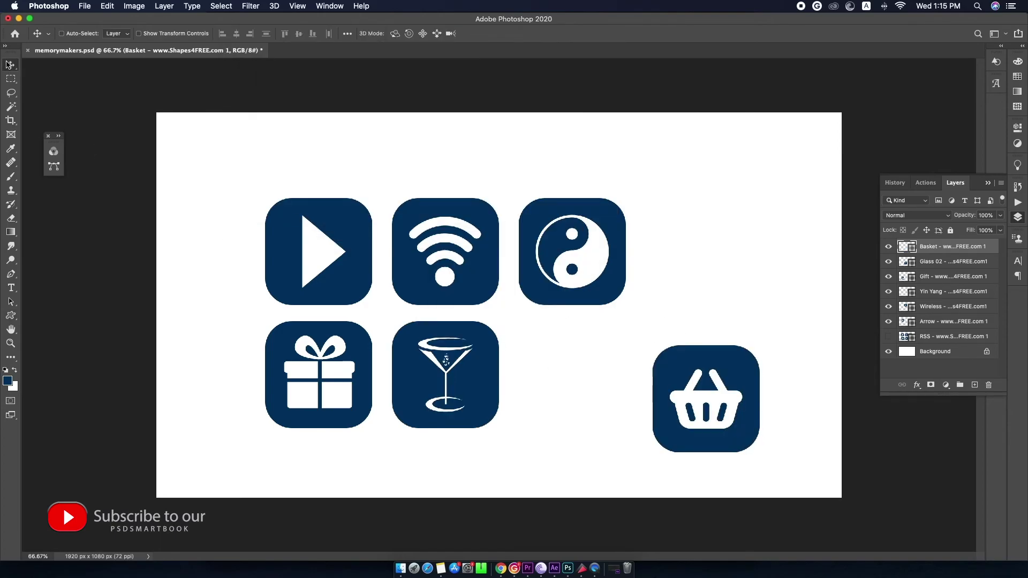
{"action": "left_click_drag", "start_coordinate": [710, 361], "coordinate": [571, 339]}
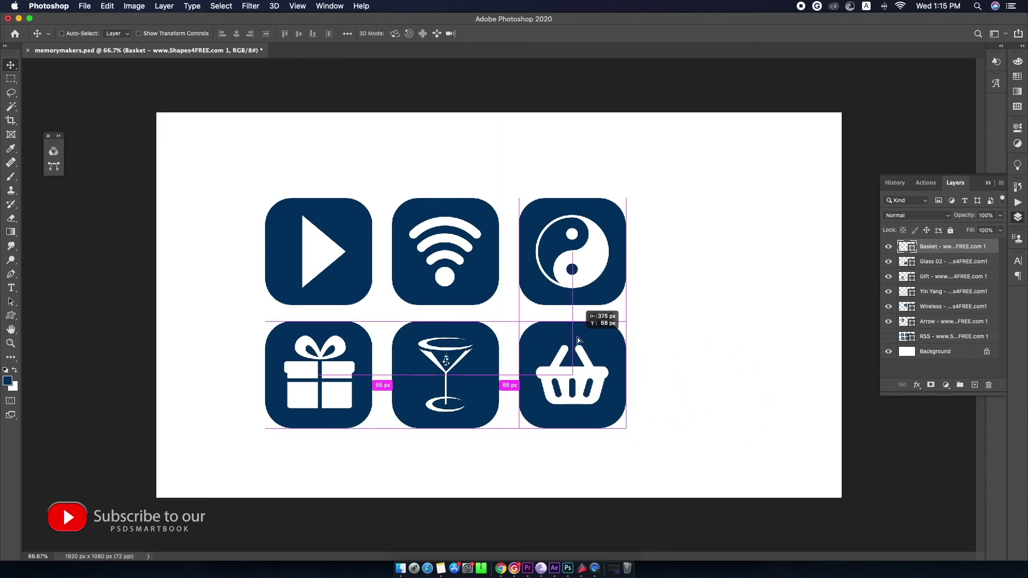
{"action": "left_click_drag", "start_coordinate": [572, 339], "coordinate": [578, 339]}
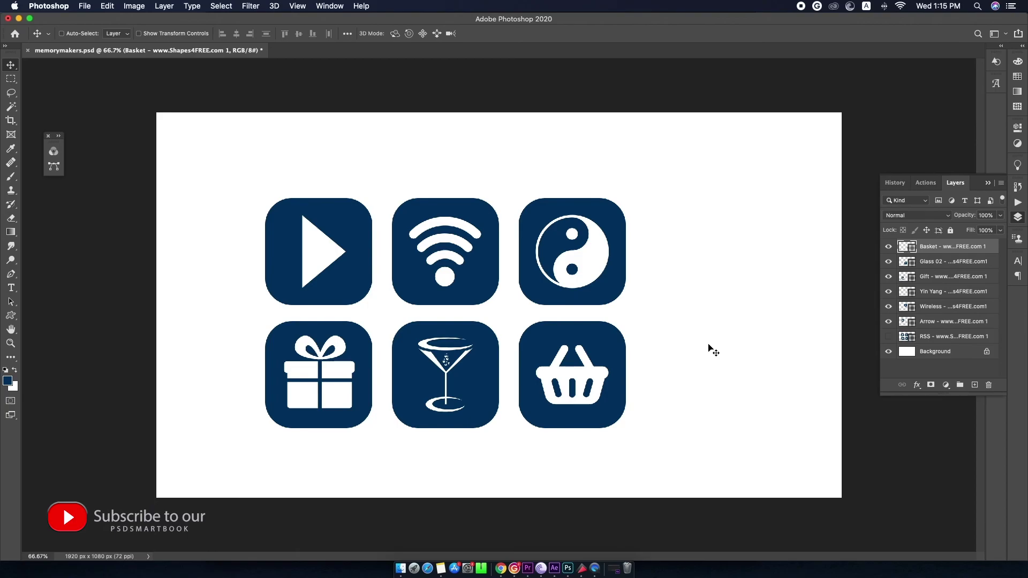